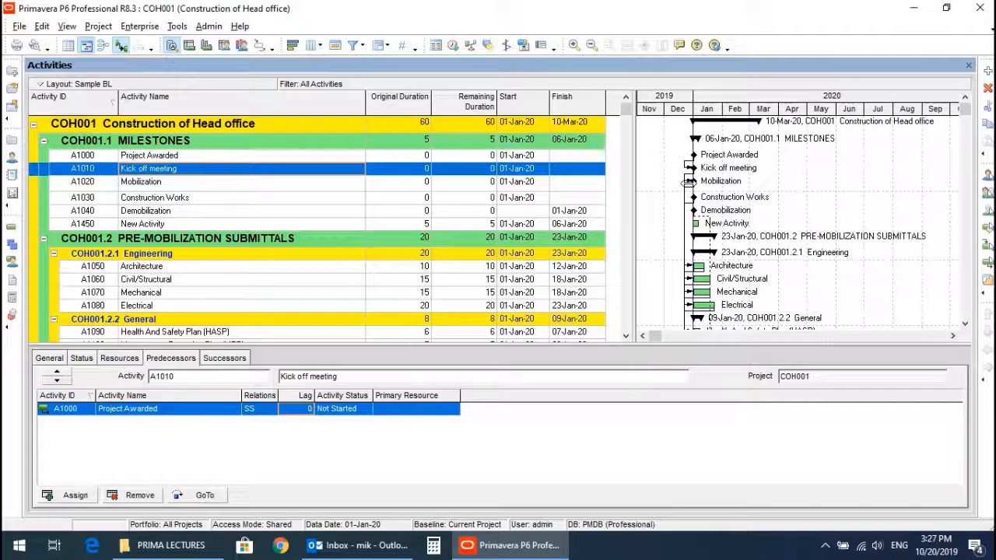
# - Turn off Show Relationships in the Bar Chart Options to hide the Gantt chart's relationship lines
pyautogui.rightClick(829, 187)
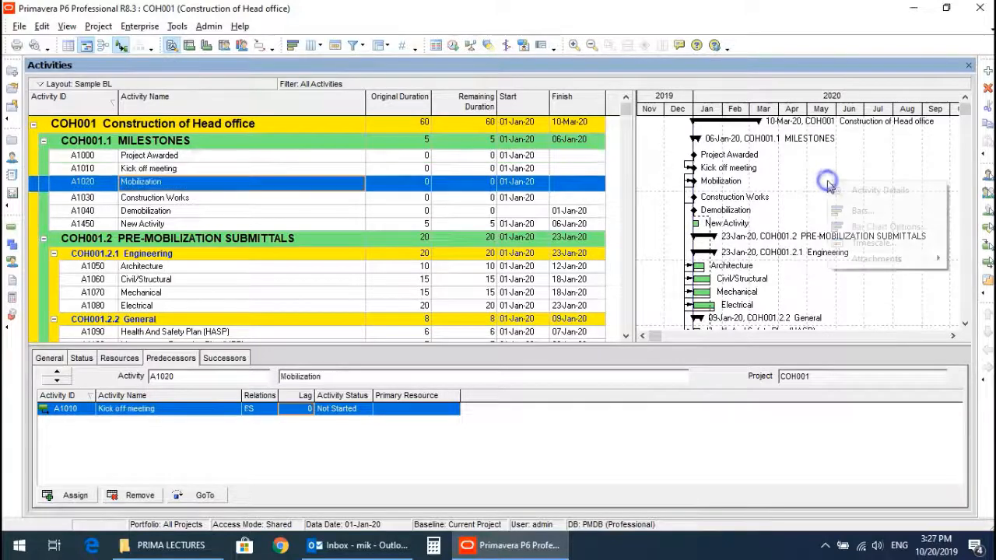
pyautogui.click(861, 228)
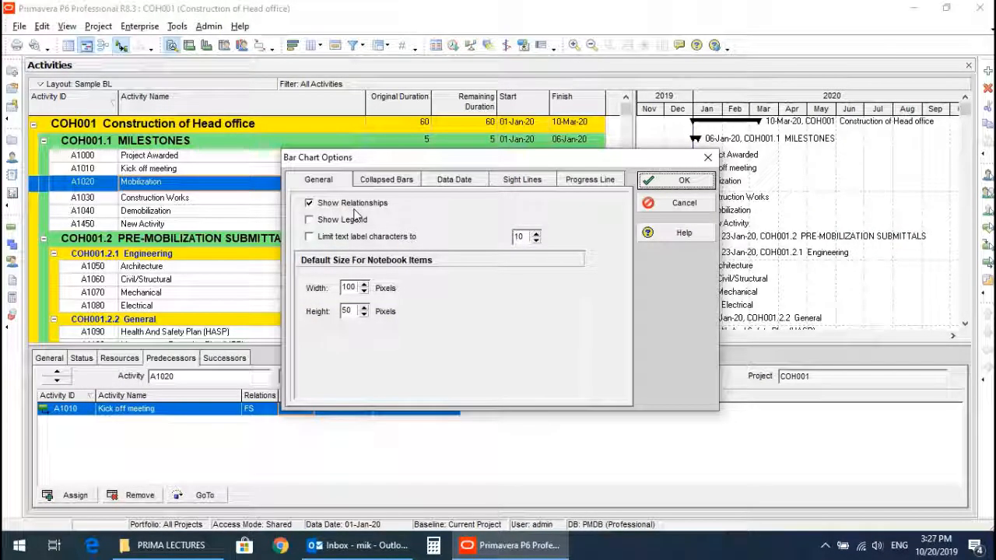
pyautogui.click(309, 203)
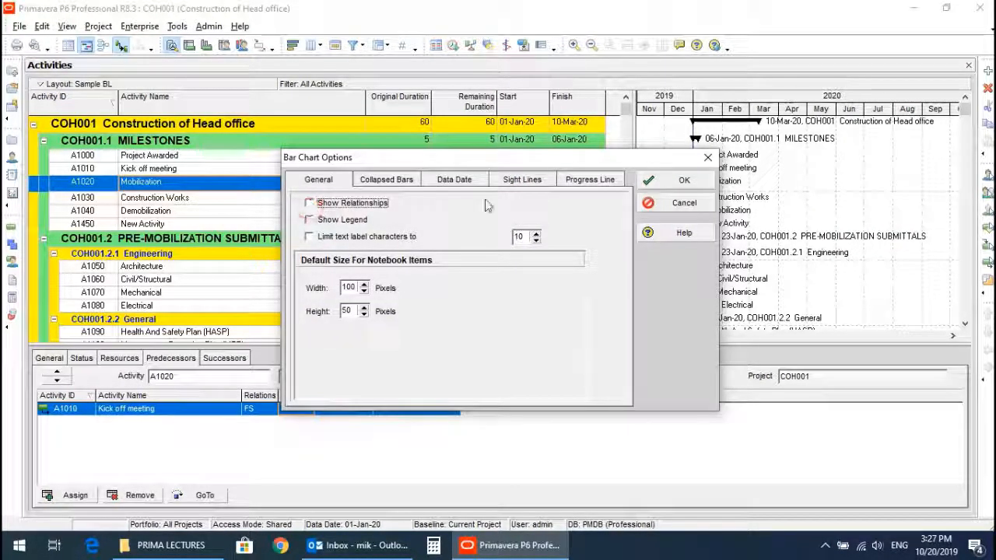
pyautogui.click(676, 183)
# - Turn Show Relationships back on in the Bar Chart Options for the Gantt chart
pyautogui.rightClick(817, 194)
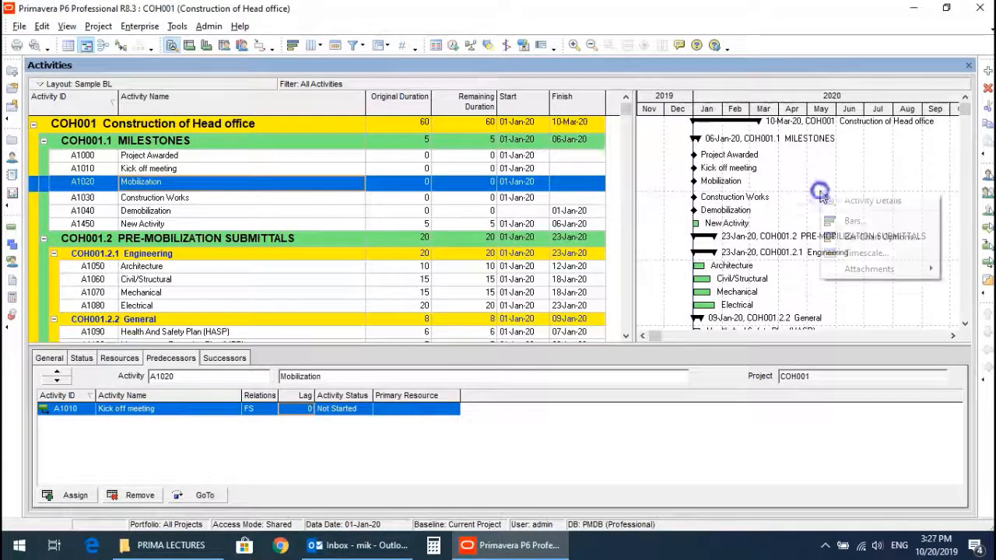
pyautogui.click(859, 237)
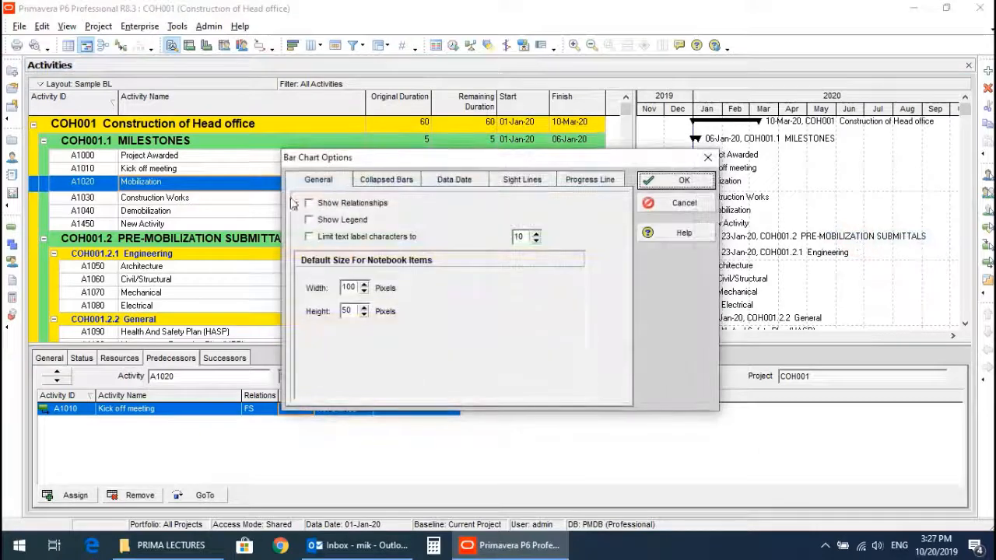
pyautogui.click(309, 203)
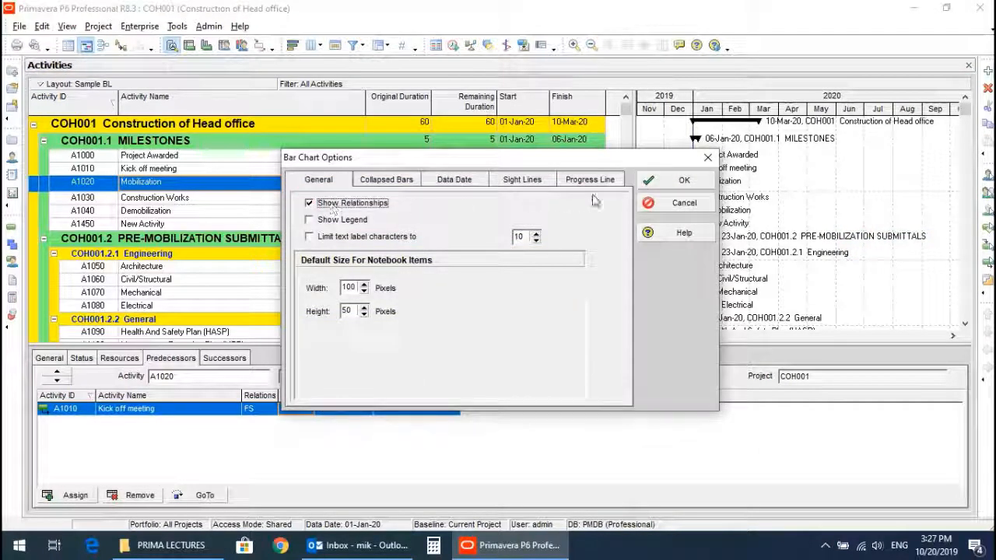
pyautogui.click(678, 180)
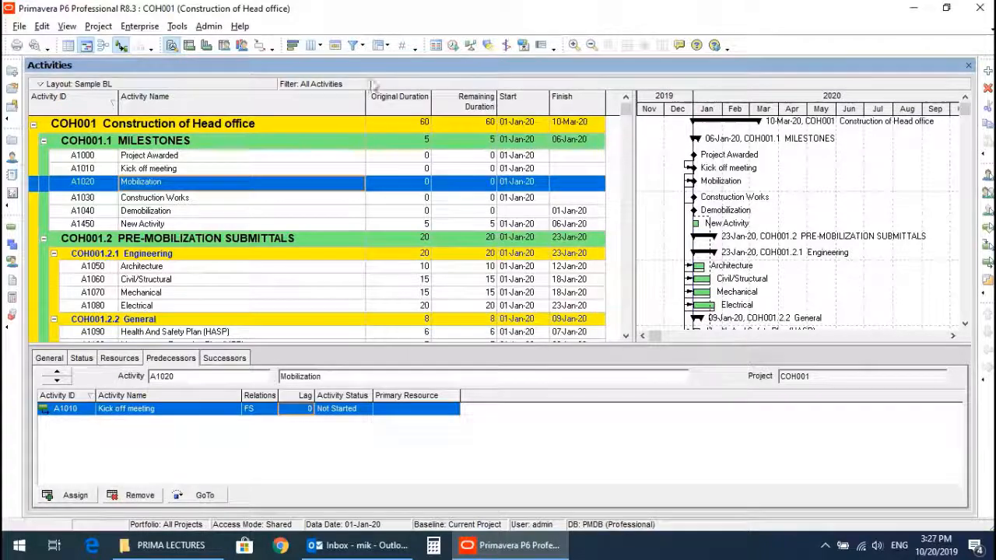
# - Schedule the Construction of Head office project with the data date kept at 01-Jan-20
pyautogui.click(172, 27)
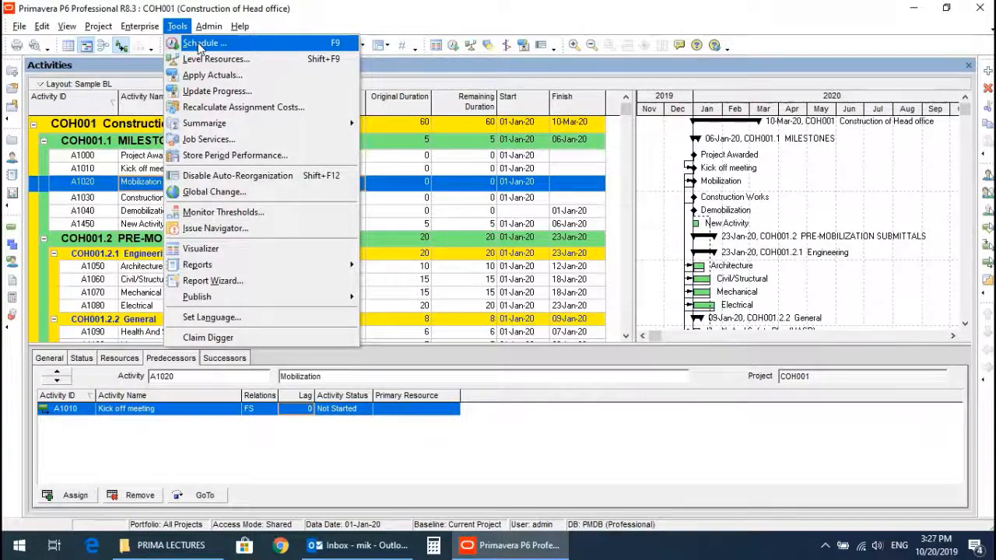
pyautogui.click(200, 43)
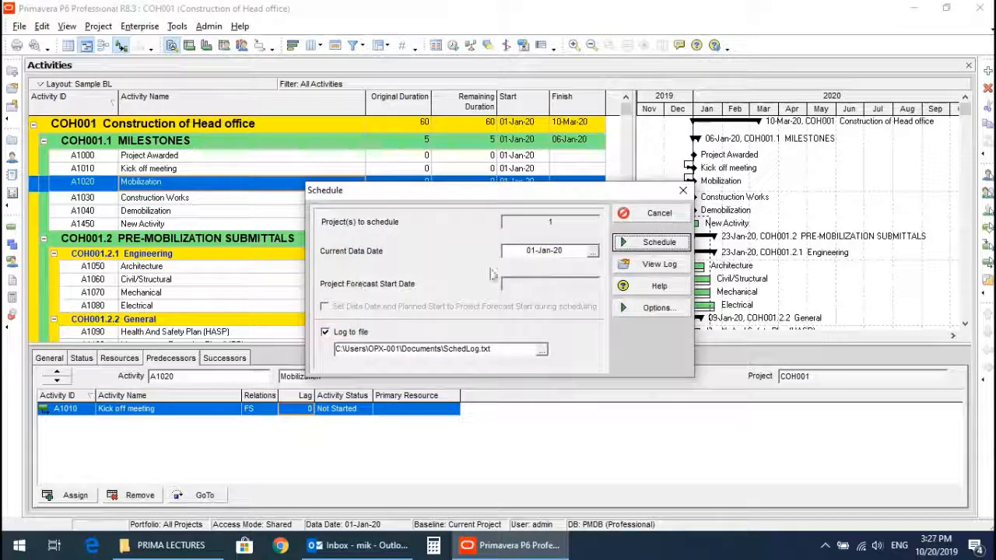
pyautogui.click(653, 243)
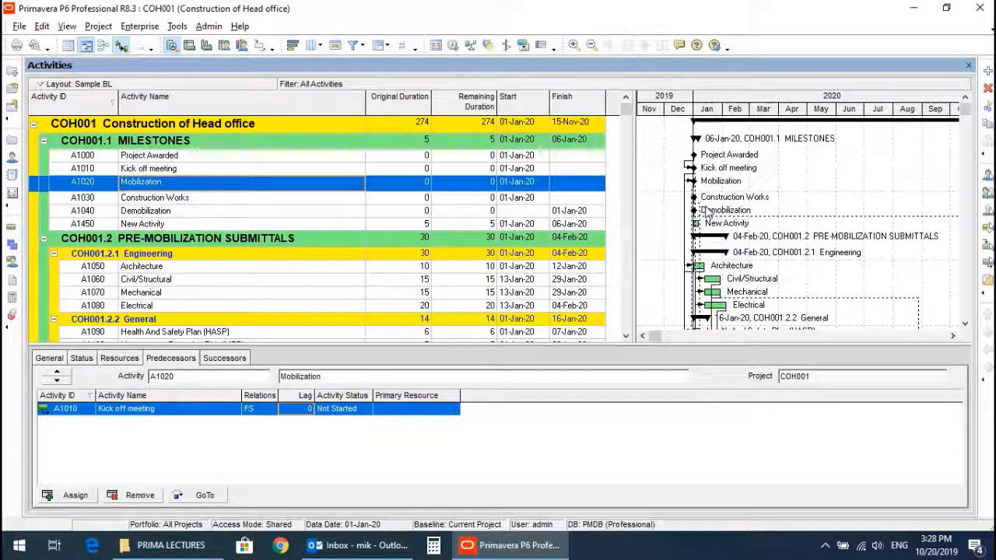
# - Review the rescheduled activity dates and relationship lines from the milestones through the mechanical works
pyautogui.scroll(-2, 706, 210)
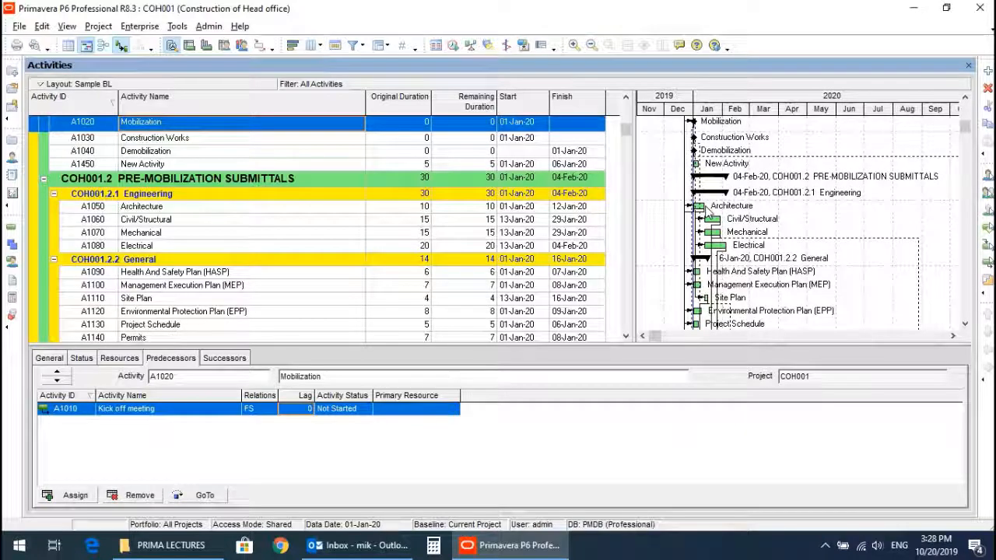
pyautogui.scroll(-3, 753, 239)
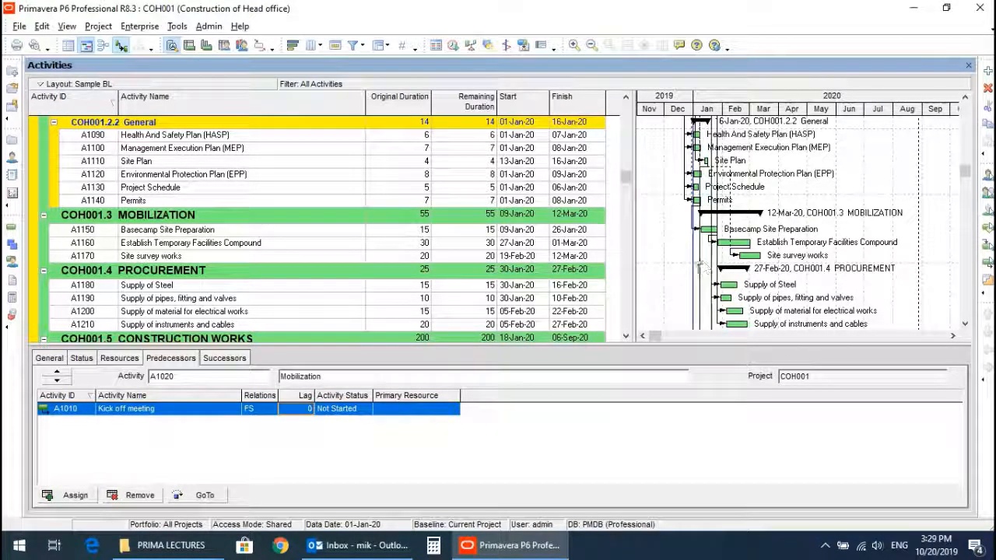
pyautogui.scroll(-5, 758, 268)
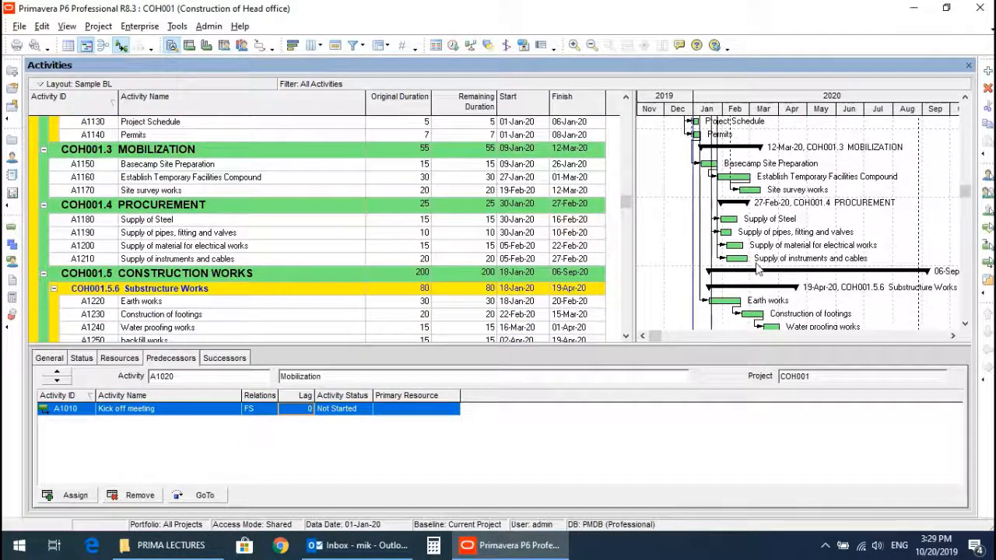
pyautogui.scroll(-6, 758, 269)
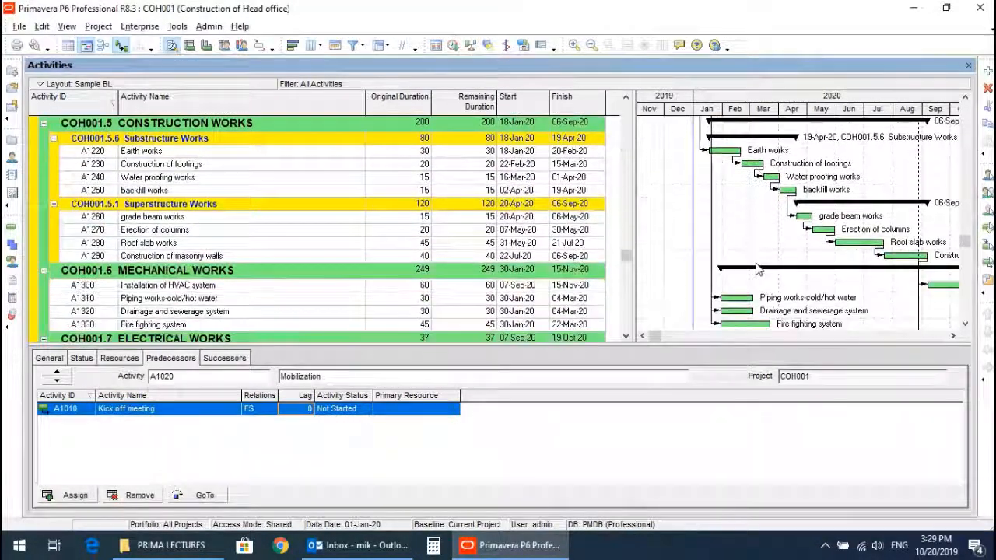
pyautogui.scroll(-3, 759, 268)
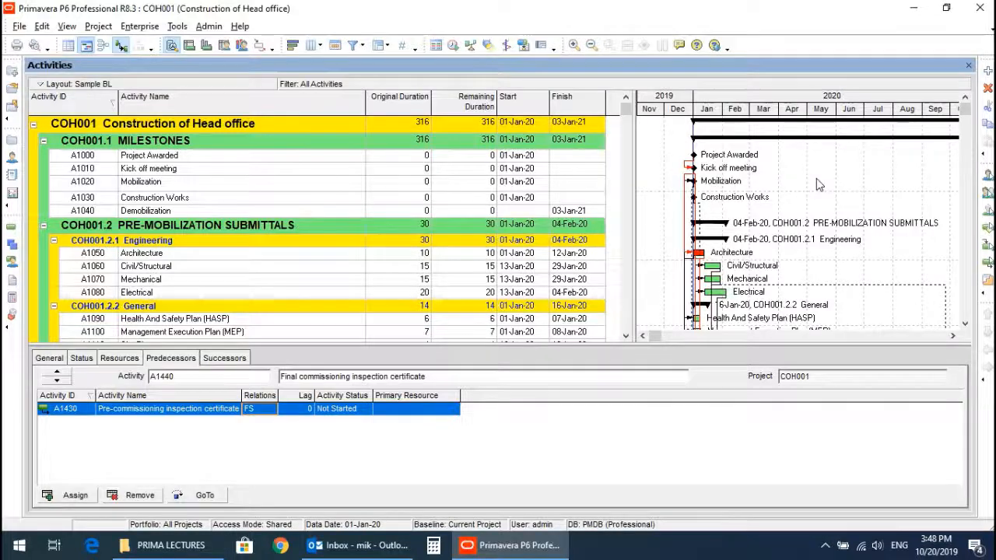
# - Examine the Gantt chart from the milestones to commissioning, following the red critical activities to the project's end
pyautogui.scroll(-1, 815, 178)
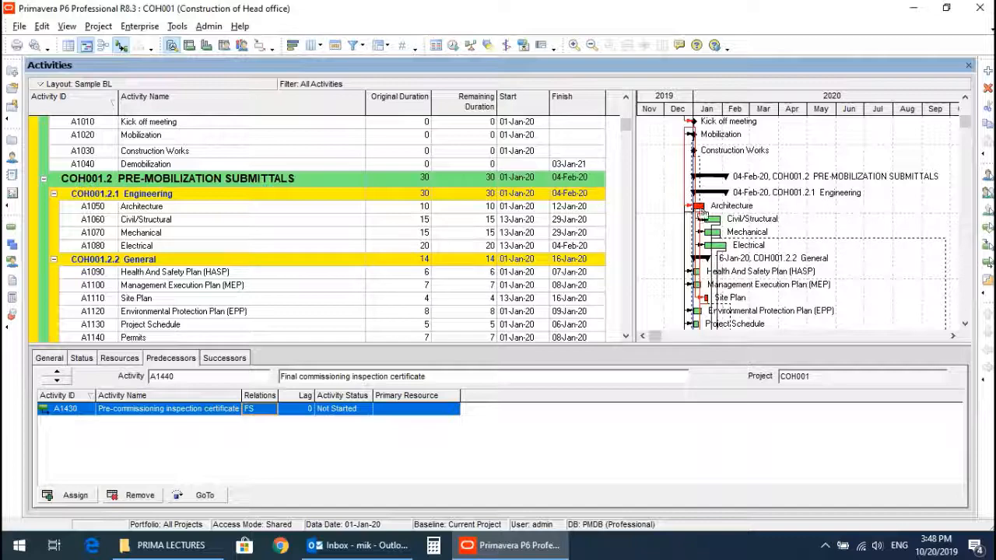
pyautogui.scroll(-2, 700, 212)
pyautogui.scroll(-2, 701, 213)
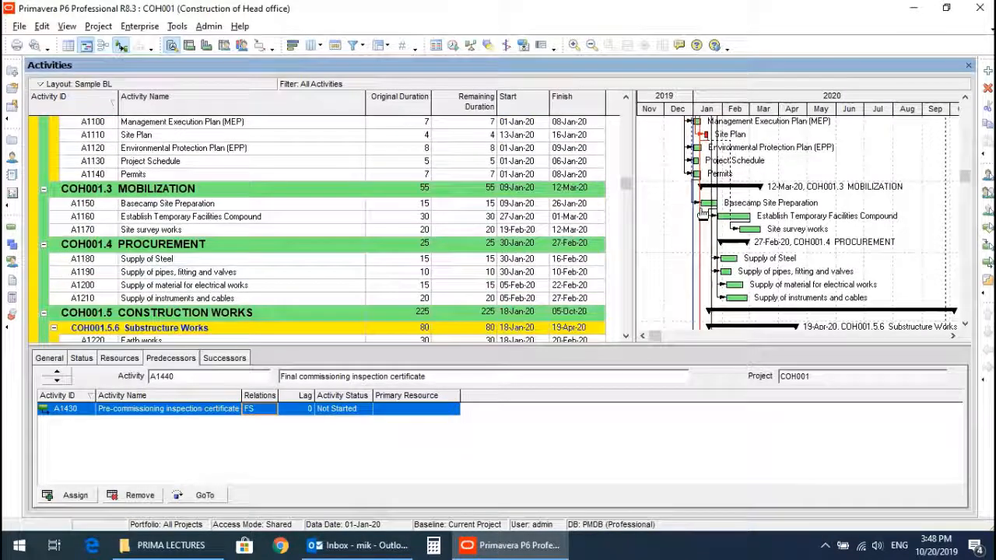
pyautogui.scroll(-3, 701, 213)
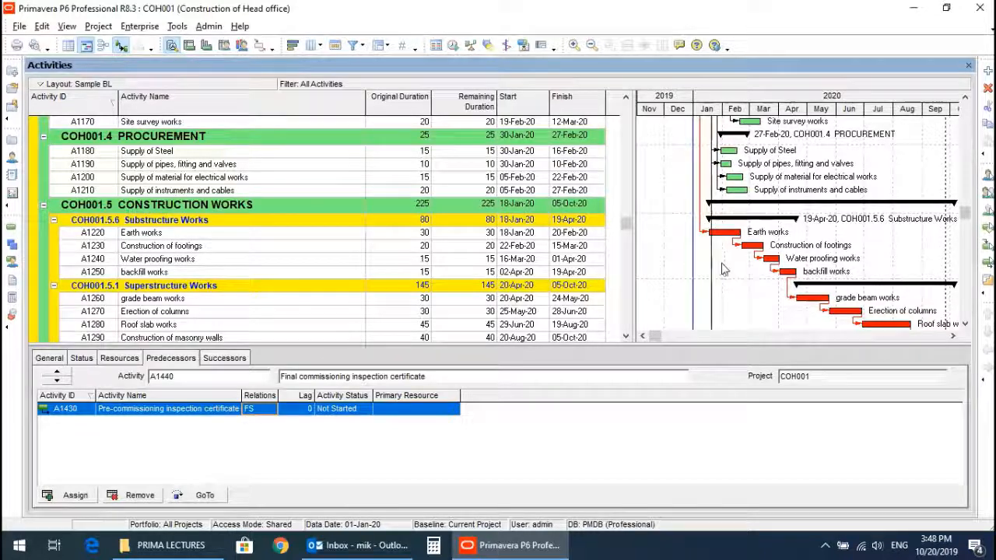
pyautogui.scroll(-2, 730, 267)
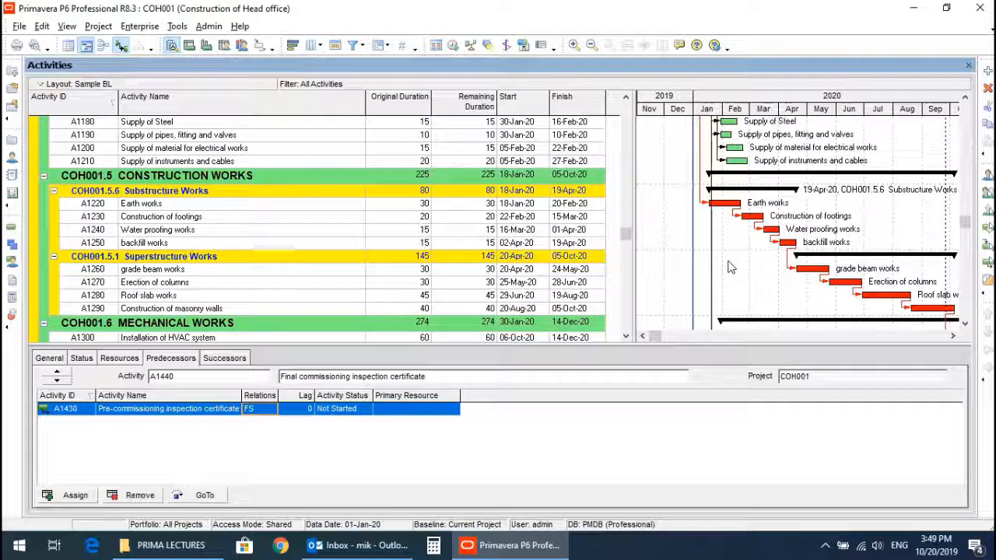
pyautogui.scroll(-5, 729, 267)
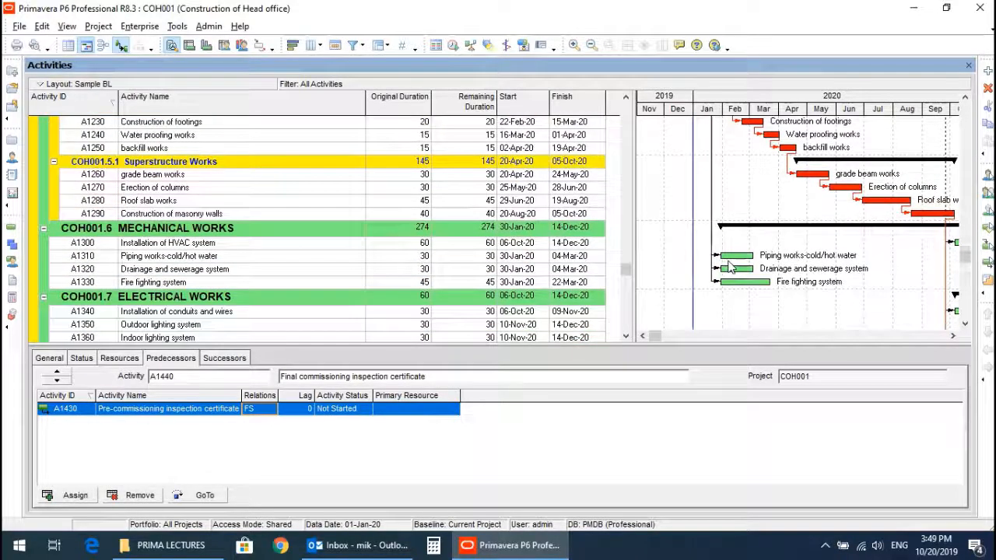
pyautogui.scroll(-3, 729, 266)
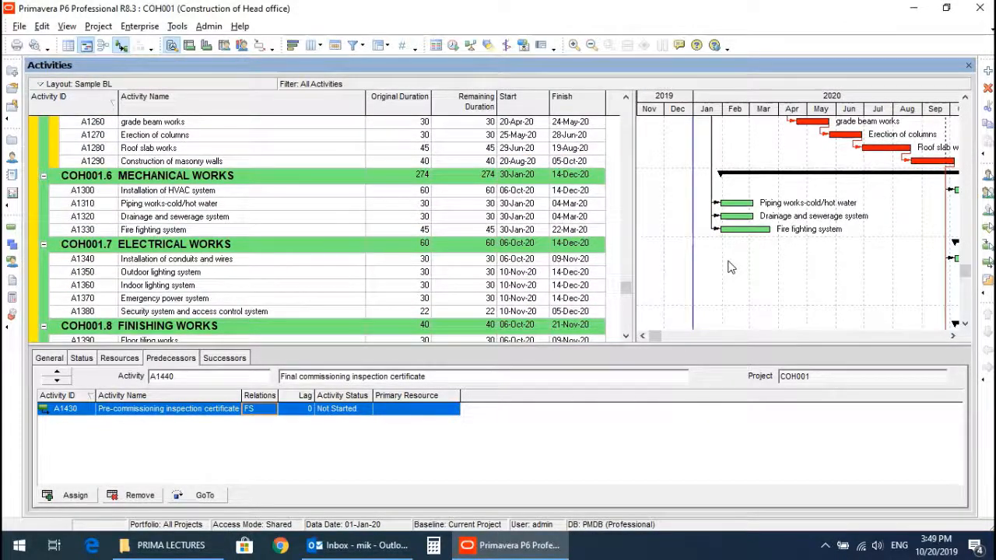
pyautogui.scroll(-6, 730, 267)
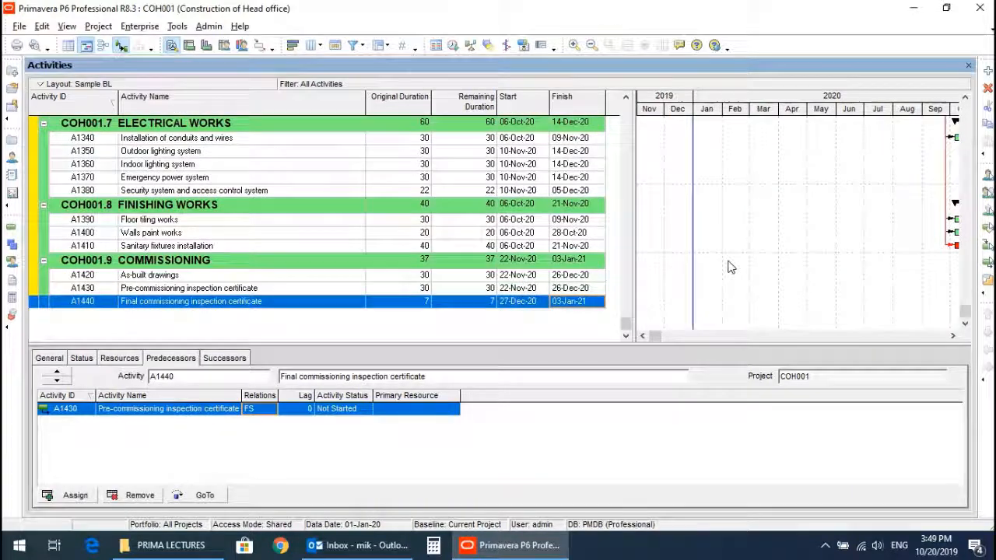
pyautogui.click(952, 336)
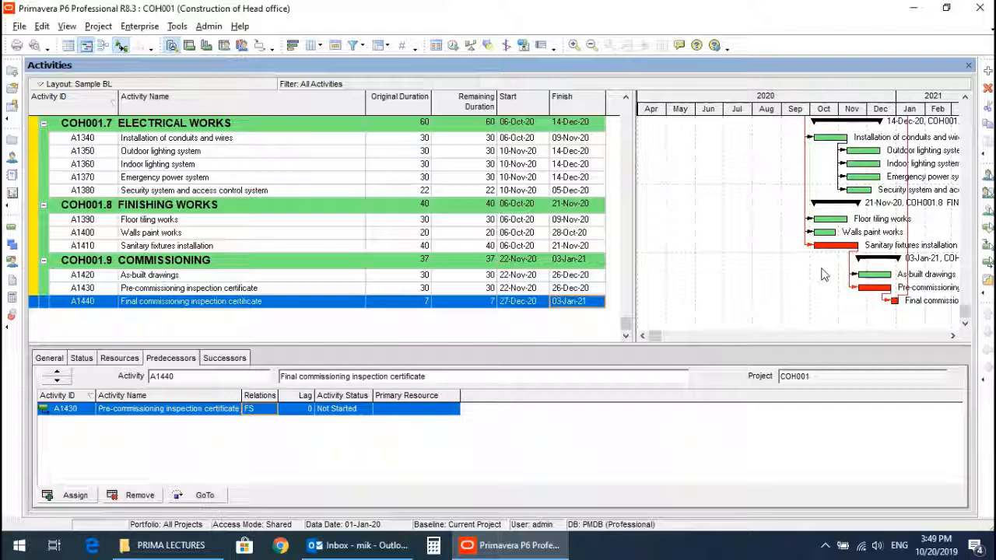
# - Set the remaining duration of the Final commissioning inspection certificate activity to 3 and reschedule the project
pyautogui.click(476, 304)
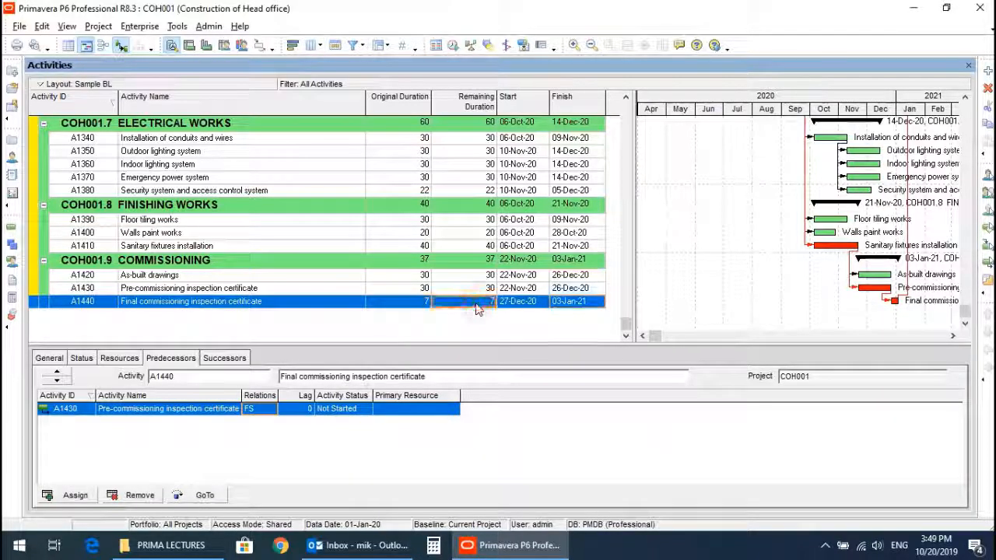
pyautogui.write('3')
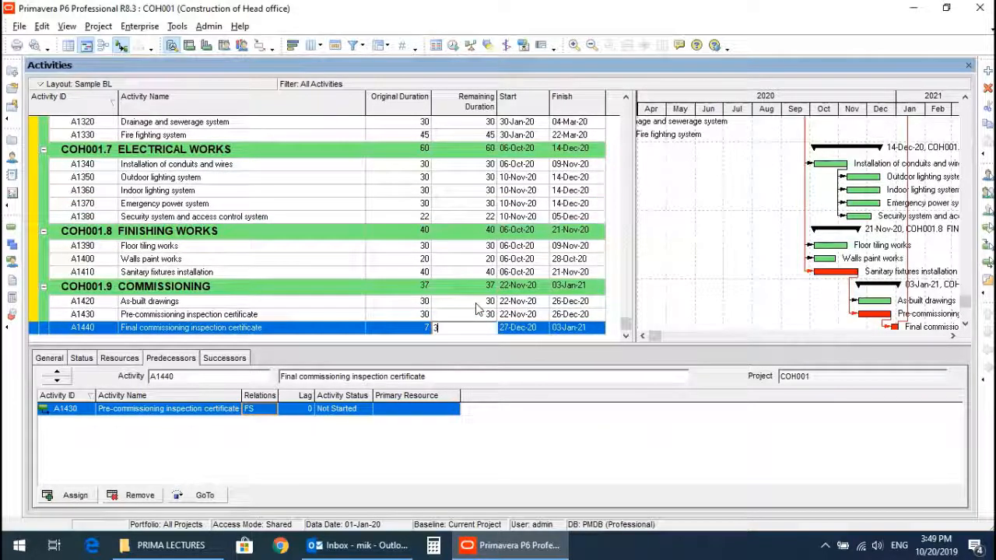
pyautogui.press('Tab')
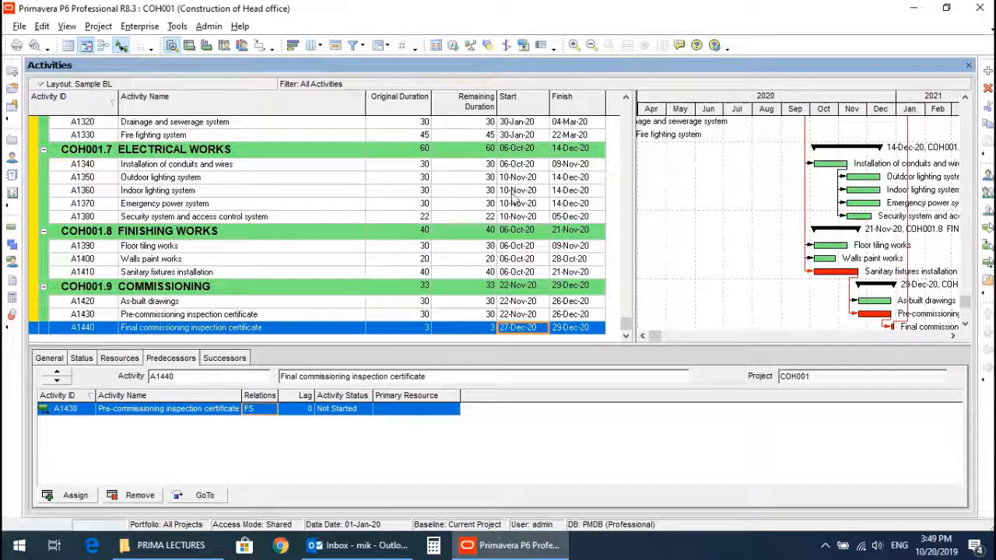
pyautogui.click(452, 44)
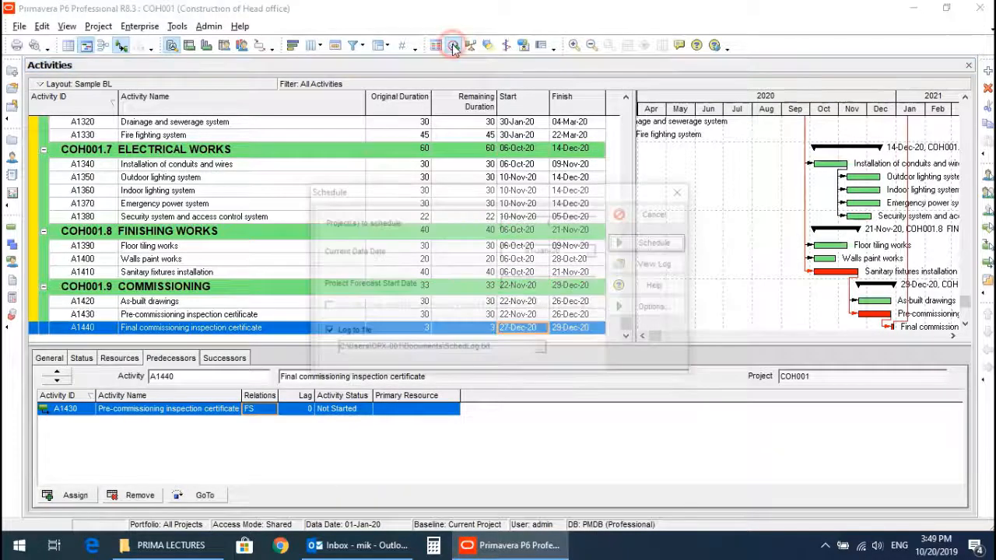
pyautogui.click(657, 242)
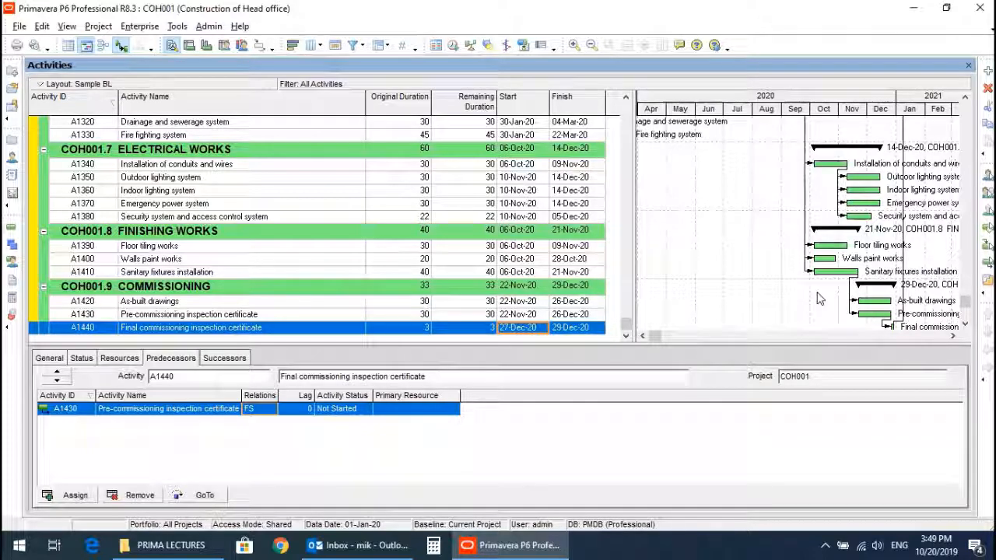
# - Check the bar colours and relationship lines across the whole rescheduled Gantt chart, from pre-mobilization submittals to commissioning
pyautogui.scroll(5, 819, 299)
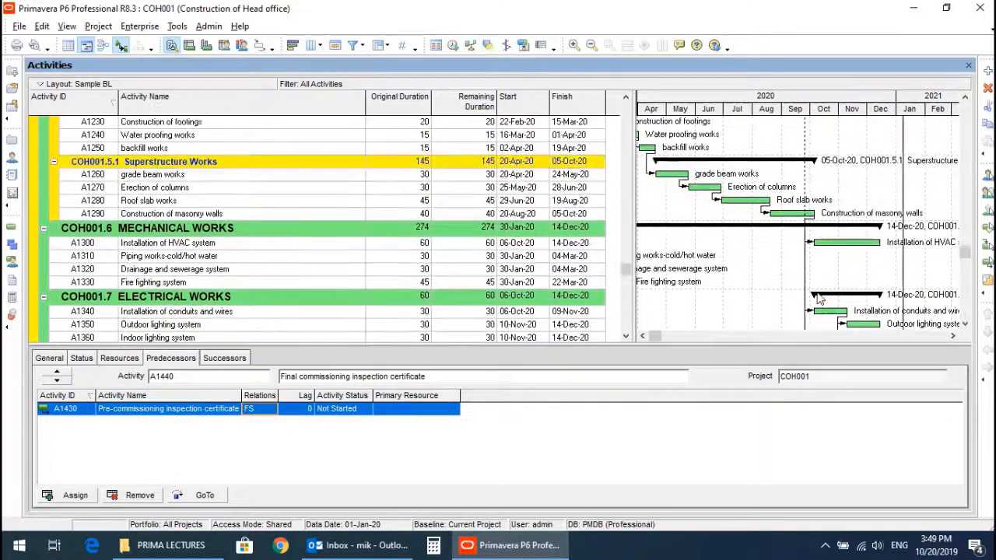
pyautogui.scroll(4, 819, 299)
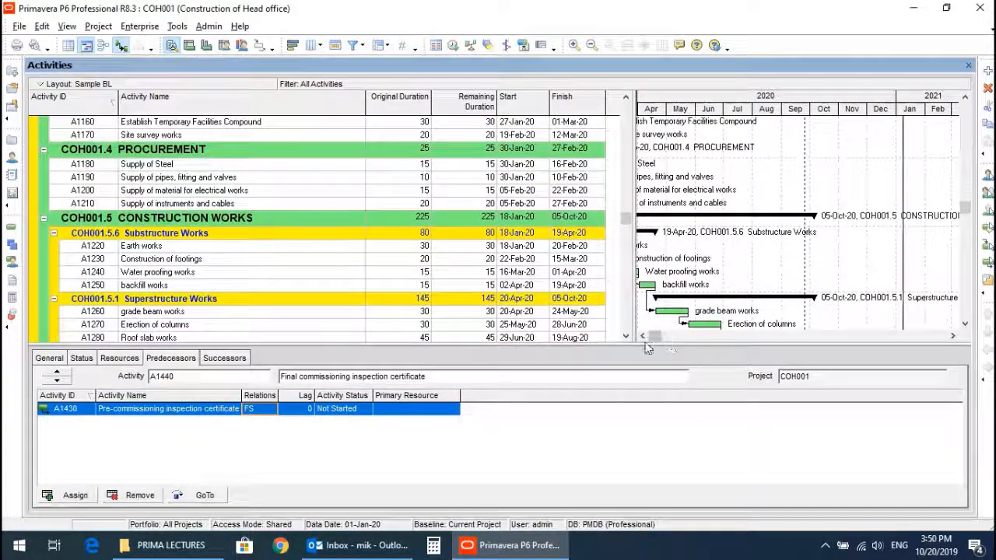
pyautogui.click(644, 336)
pyautogui.click(644, 336)
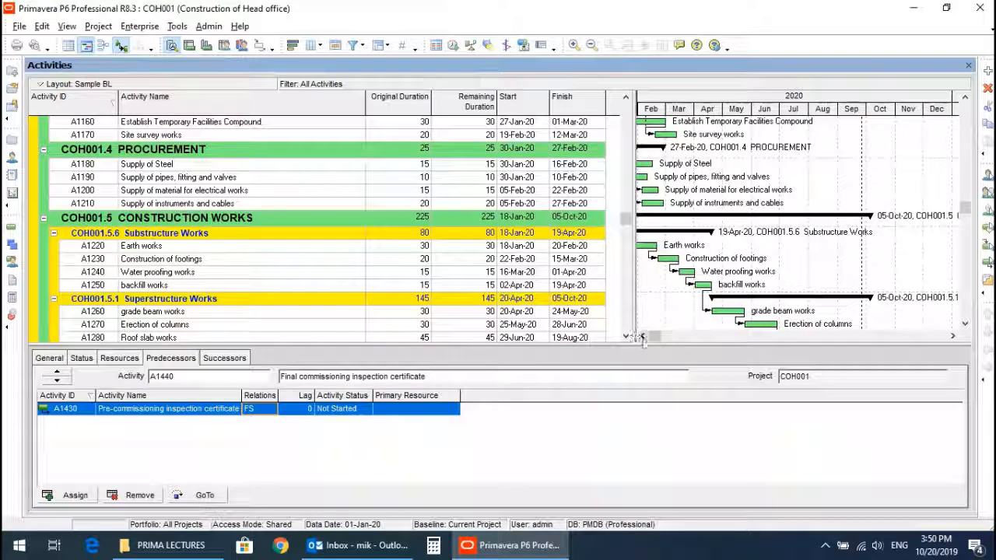
pyautogui.click(644, 336)
pyautogui.click(644, 336)
pyautogui.scroll(5, 675, 262)
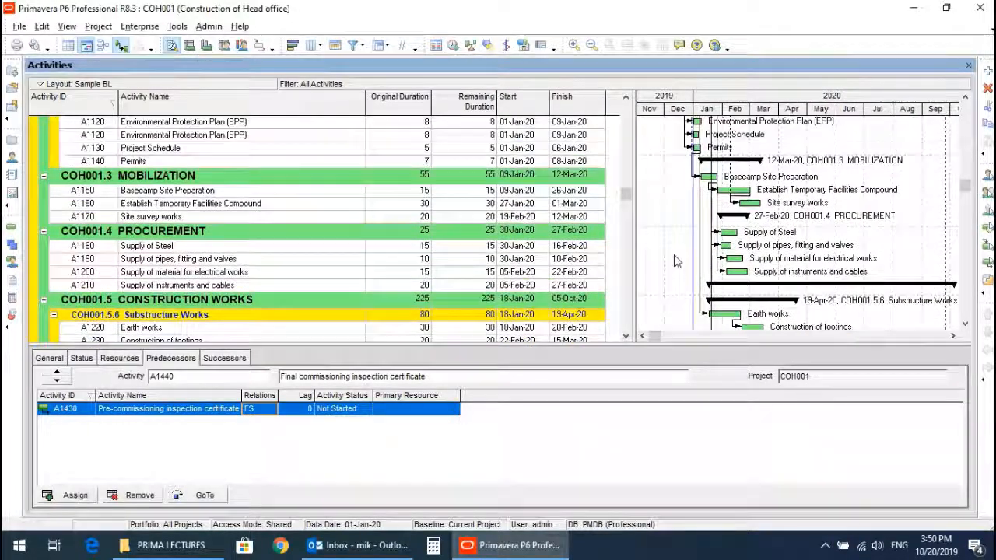
pyautogui.scroll(2, 675, 261)
pyautogui.scroll(-6, 675, 262)
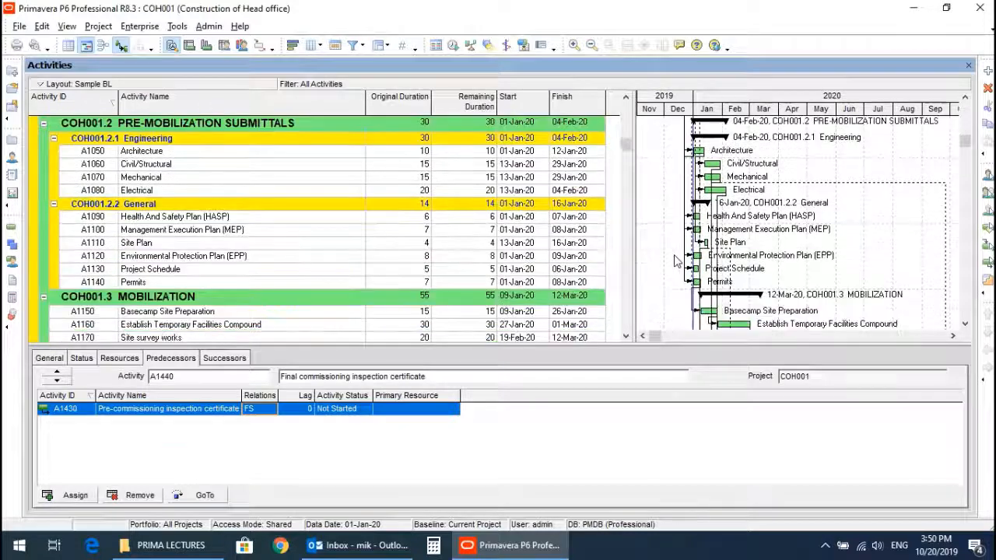
pyautogui.scroll(-12, 675, 261)
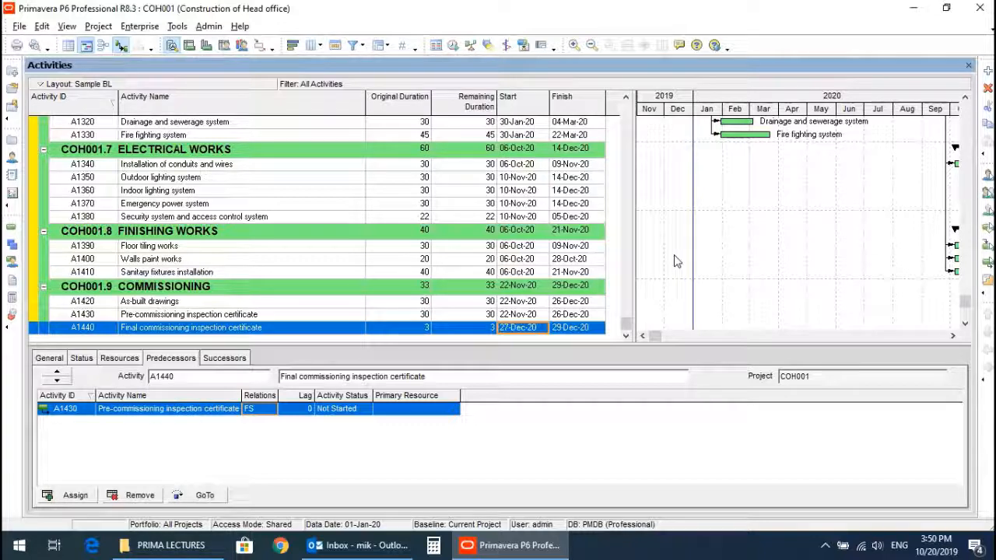
pyautogui.click(953, 336)
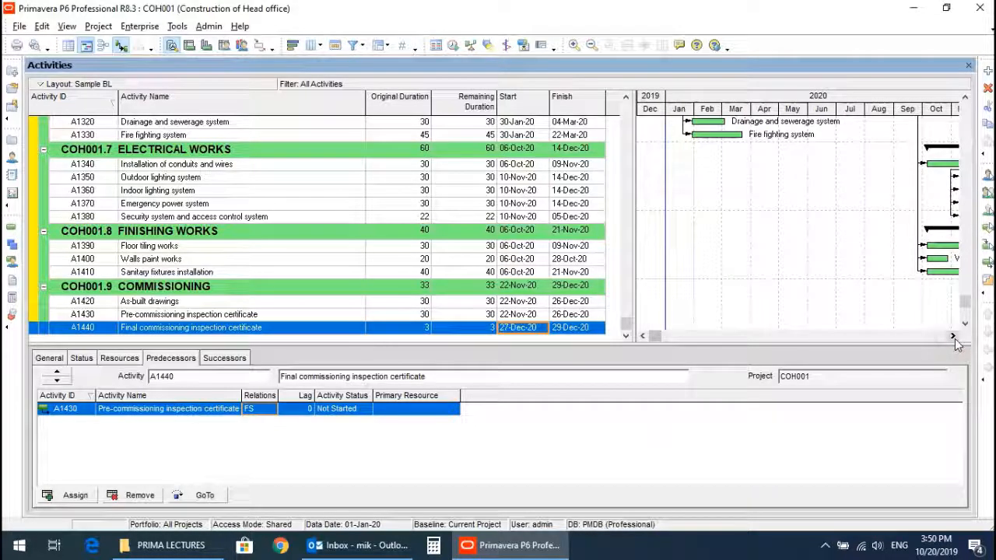